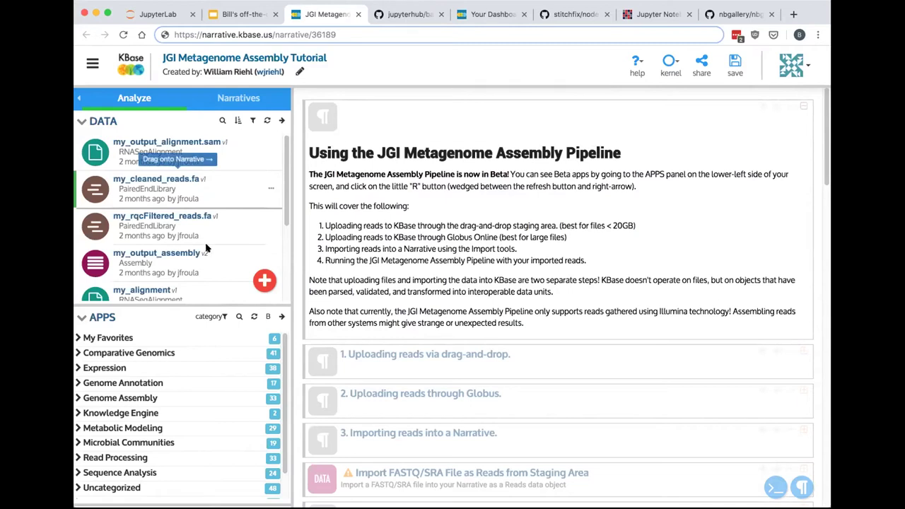
- Show the details of the my_cleaned_reads.fa data object in the DATA panel
click(218, 193)
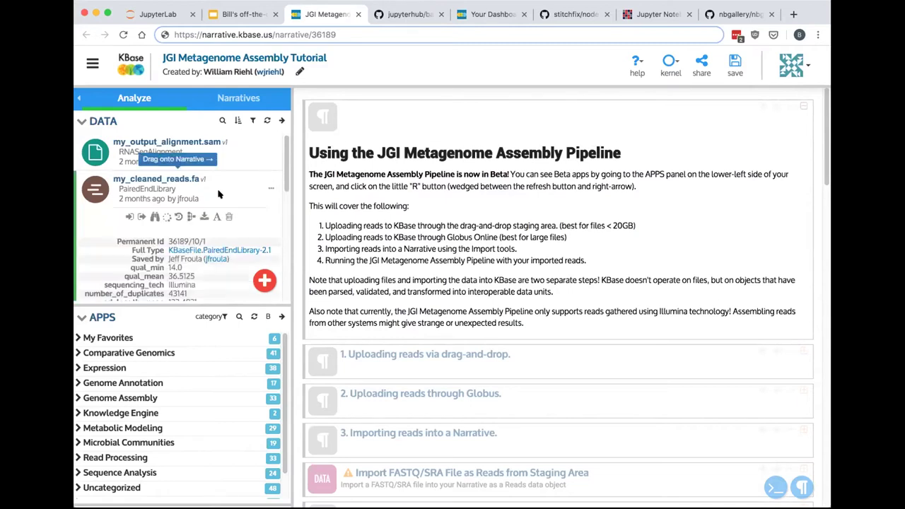
scroll(258, 257, down, 2)
scroll(258, 257, down, 1)
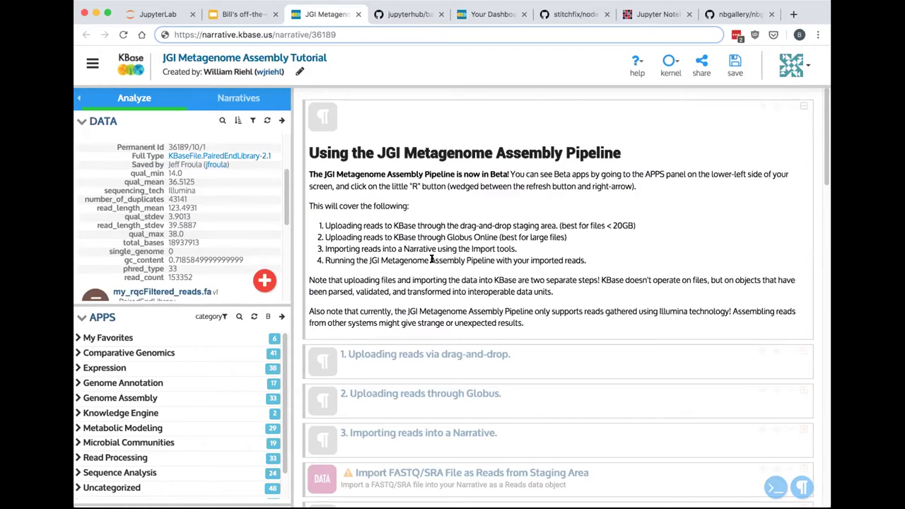
- Insert a my_cleaned_reads.fa viewer cell below the introduction cell and select it
click(333, 205)
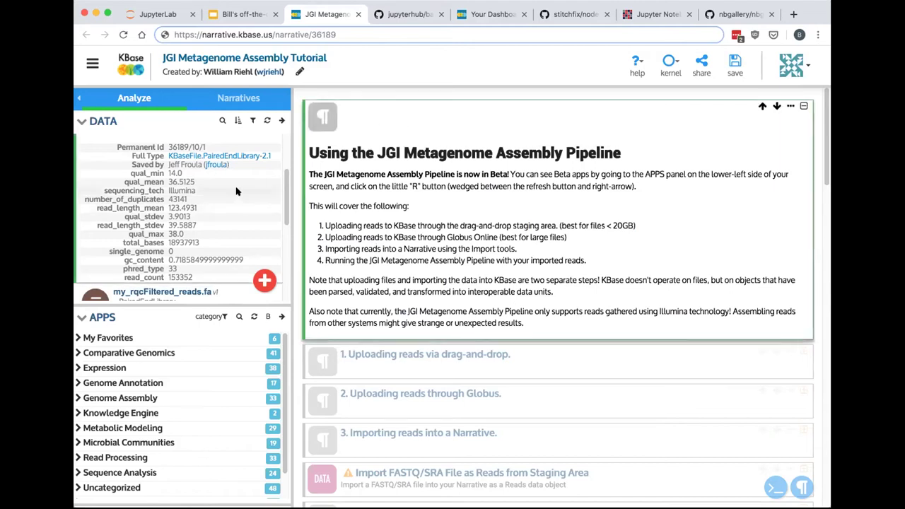
scroll(237, 191, up, 3)
click(177, 182)
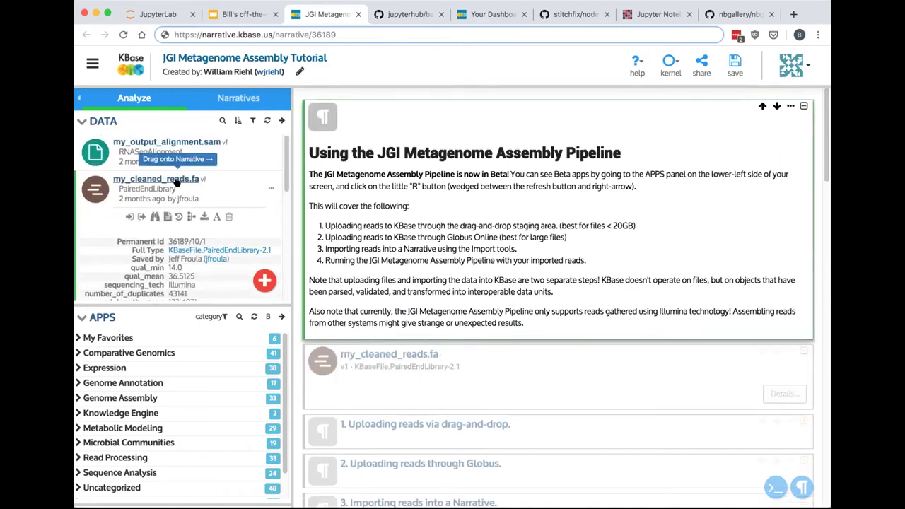
scroll(418, 237, down, 3)
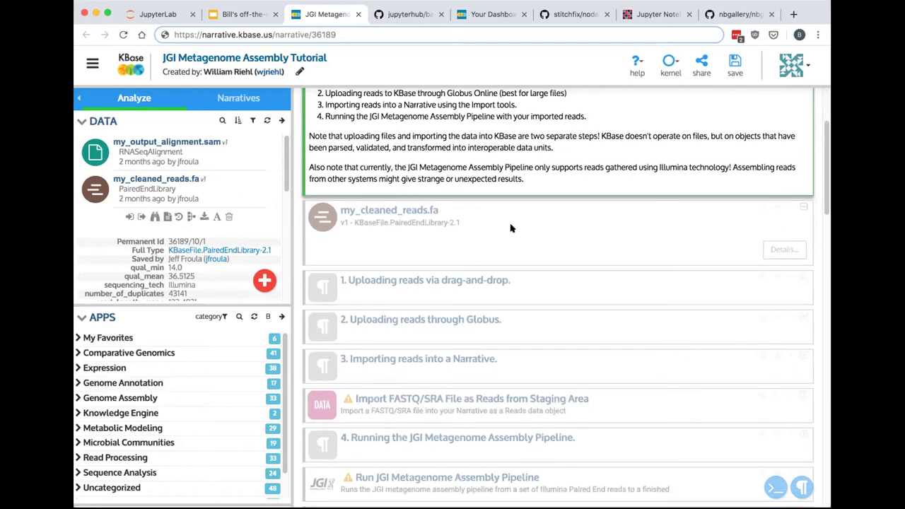
click(511, 228)
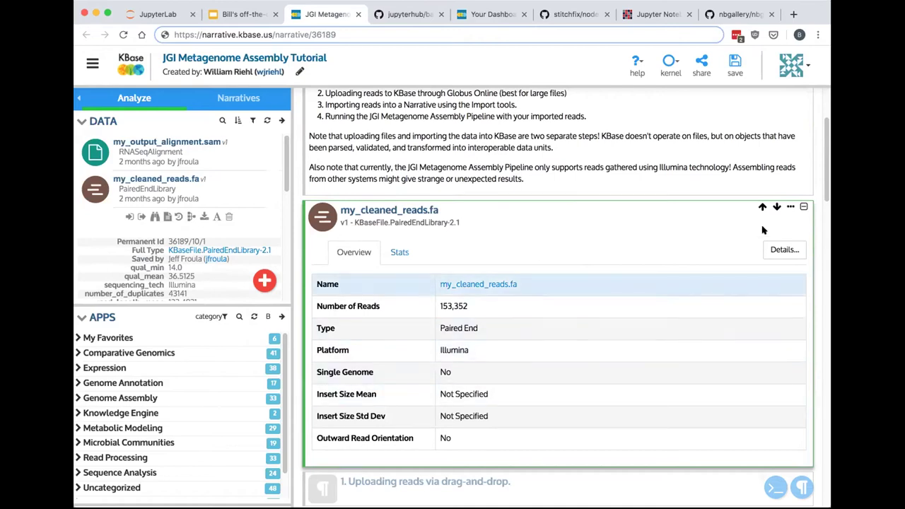
- Reveal the Python code behind the my_cleaned_reads.fa cell from its options menu
click(791, 206)
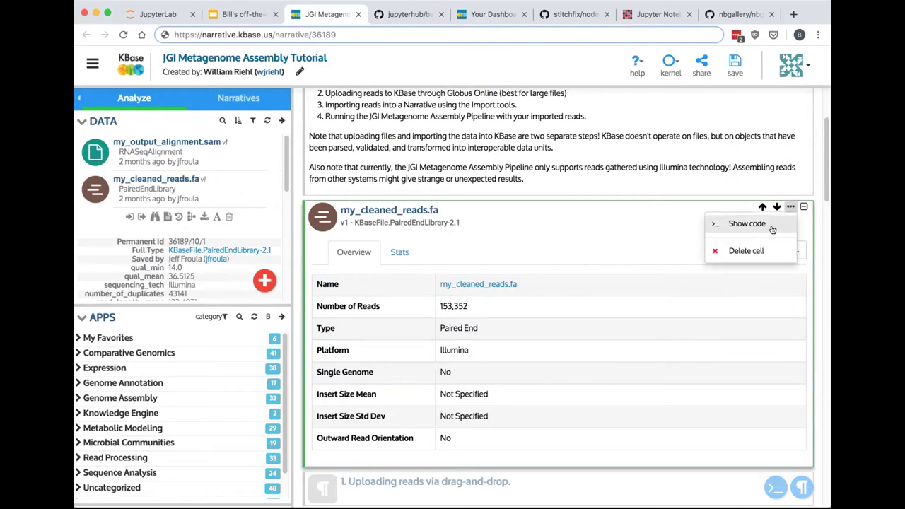
click(773, 224)
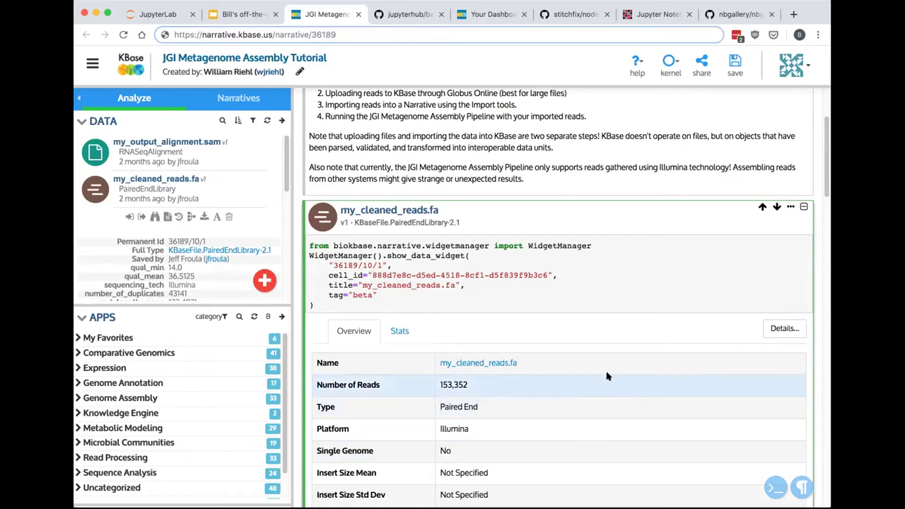
scroll(594, 371, down, 2)
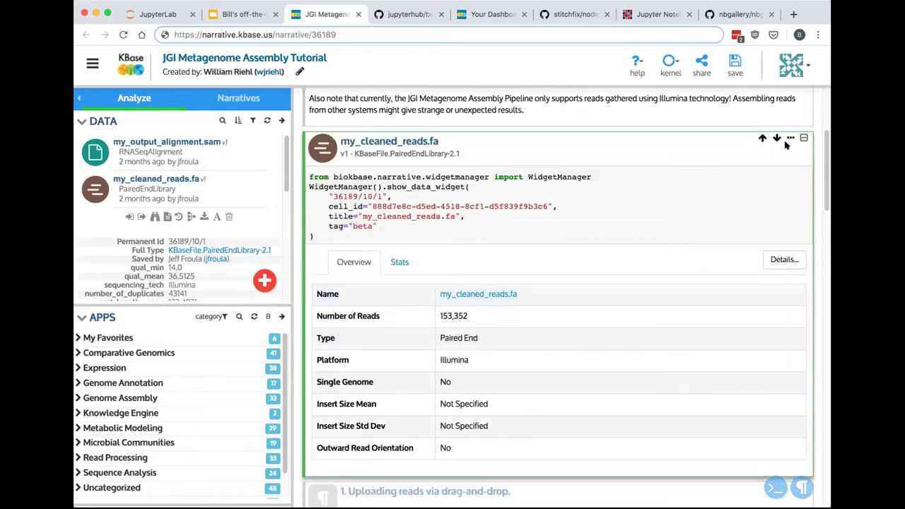
- Move the reads cell down and back up, then scroll to the Run JGI Metagenome Assembly Pipeline cell
click(778, 138)
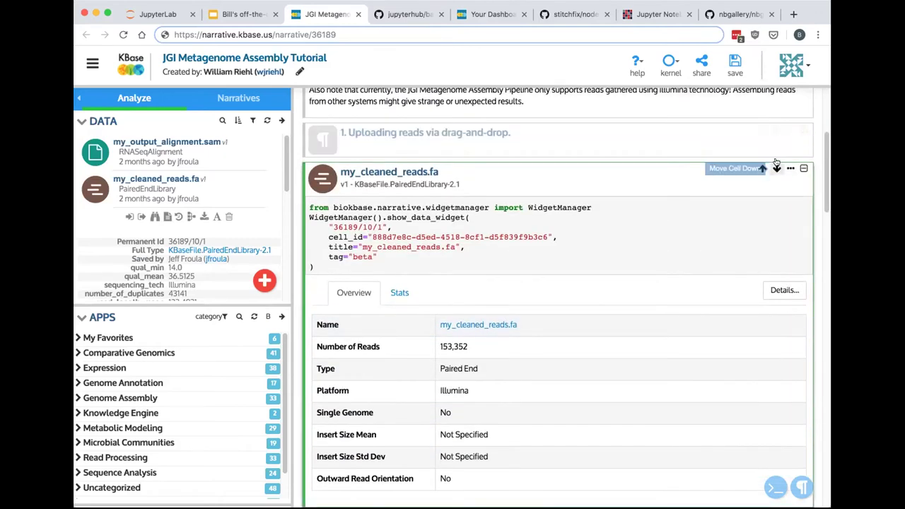
click(763, 167)
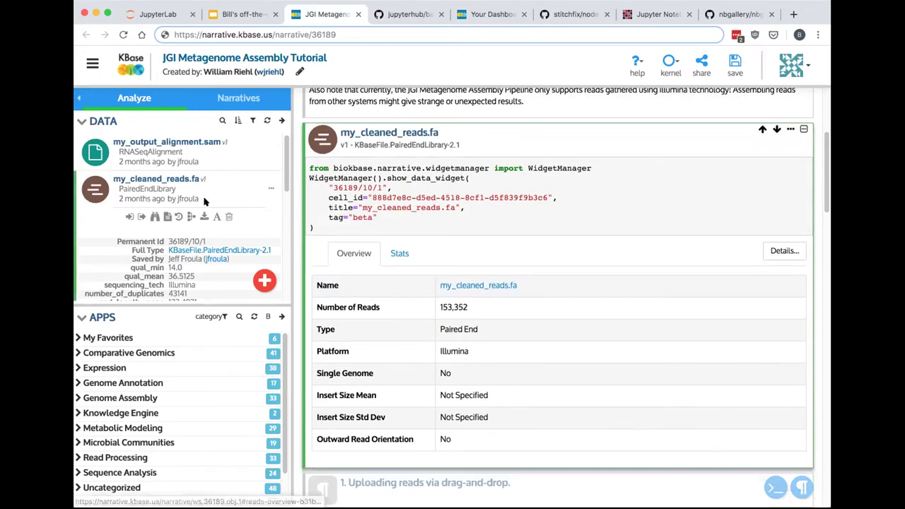
scroll(128, 219, down, 3)
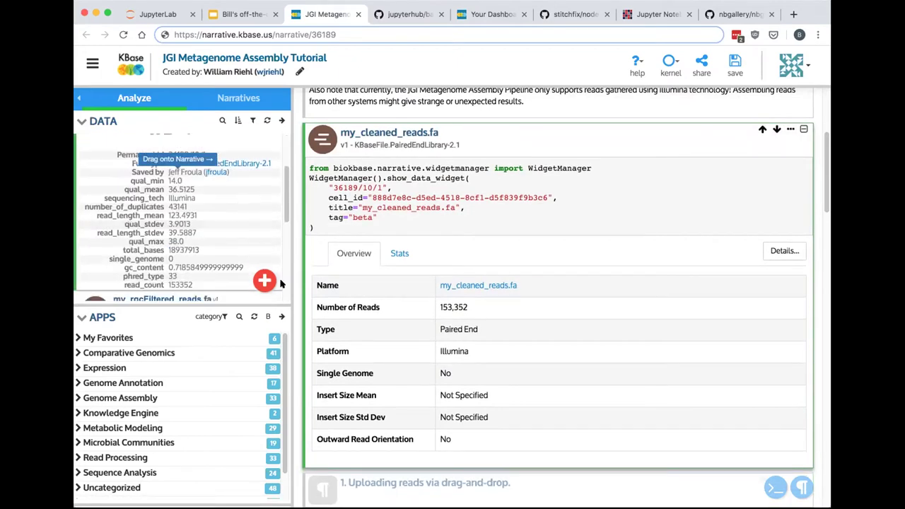
scroll(424, 249, down, 3)
scroll(424, 249, down, 8)
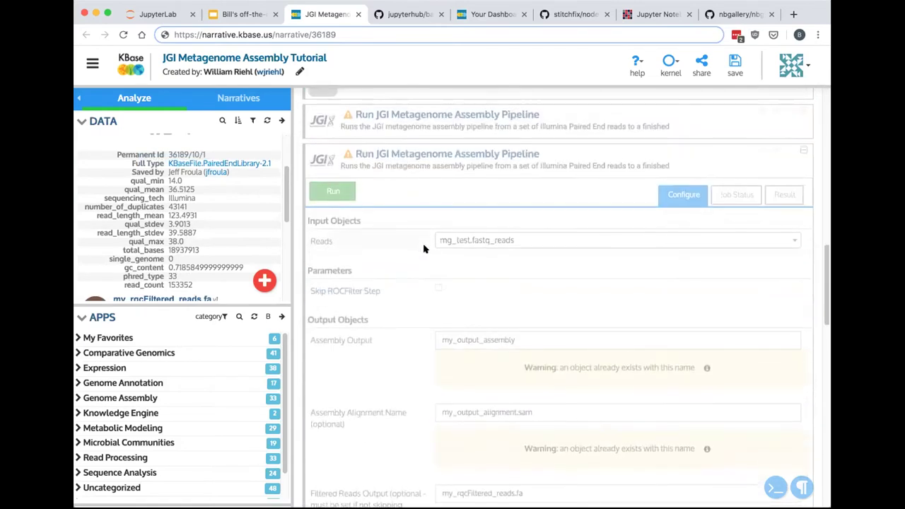
scroll(424, 249, down, 1)
- Choose mg_test.fastq_reads as the pipeline cell's input Reads
right_click(424, 247)
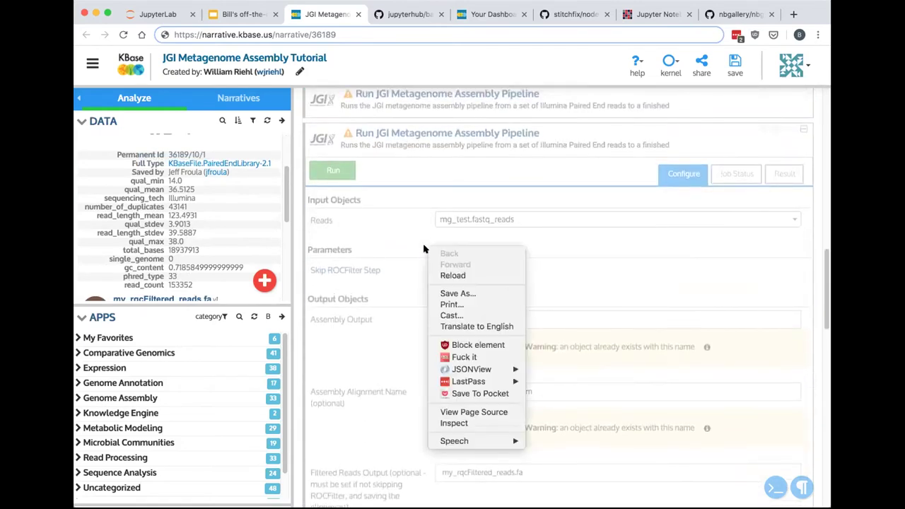
click(408, 175)
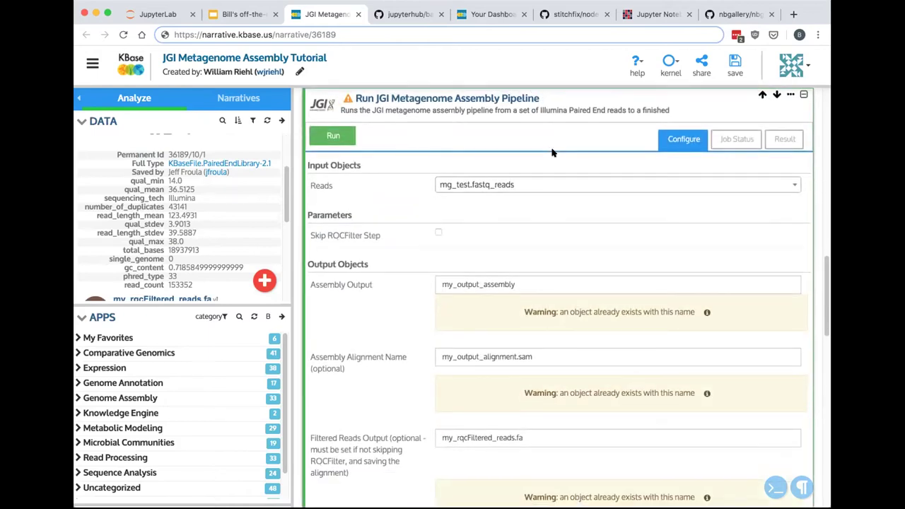
scroll(520, 164, down, 1)
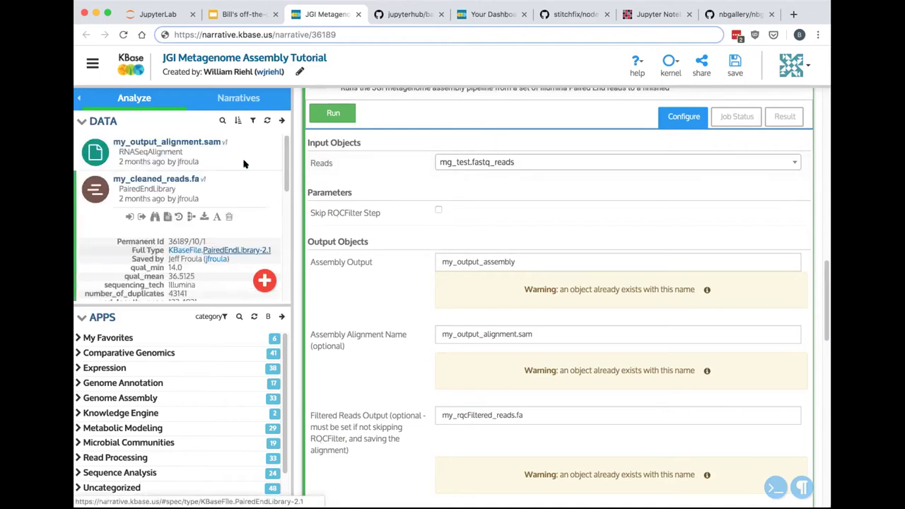
click(656, 162)
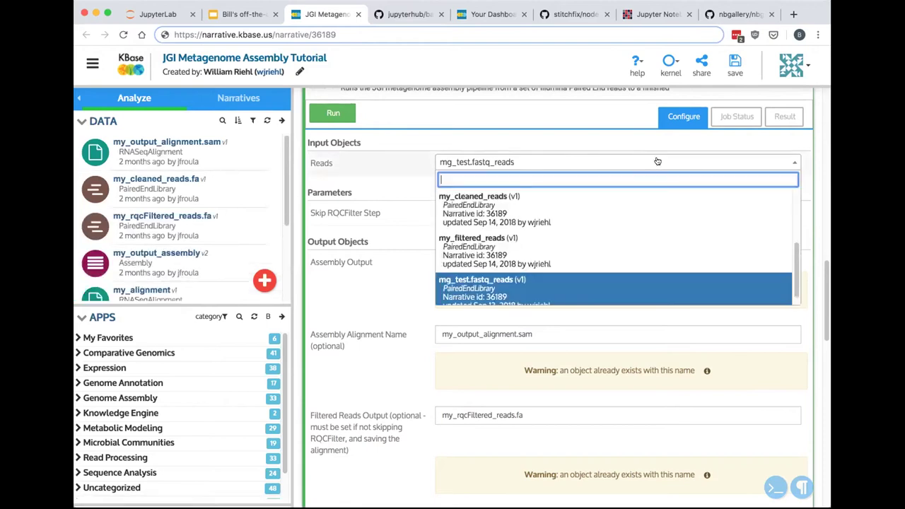
click(619, 297)
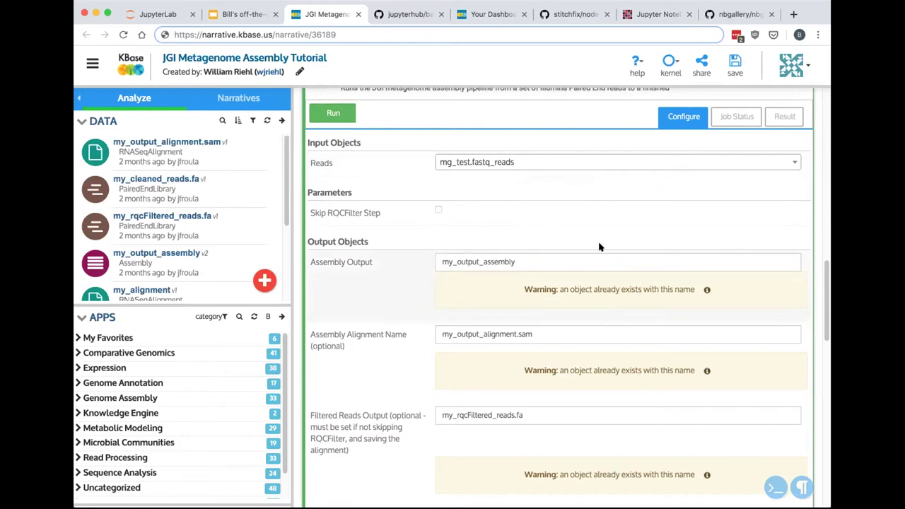
scroll(599, 250, down, 2)
scroll(598, 319, down, 5)
scroll(598, 320, up, 8)
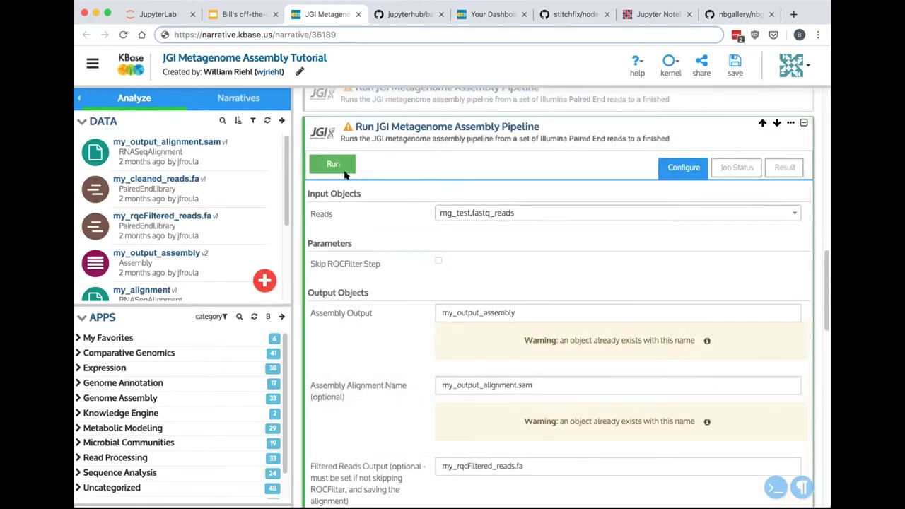
- Open the earlier pipeline run's Job Status and log showing it finished successfully after 9m 58s
scroll(415, 264, down, 10)
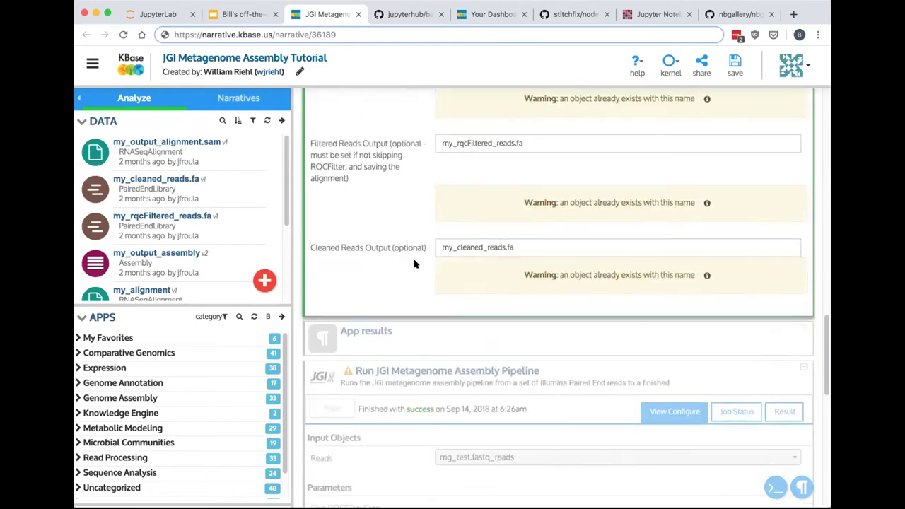
scroll(415, 264, down, 2)
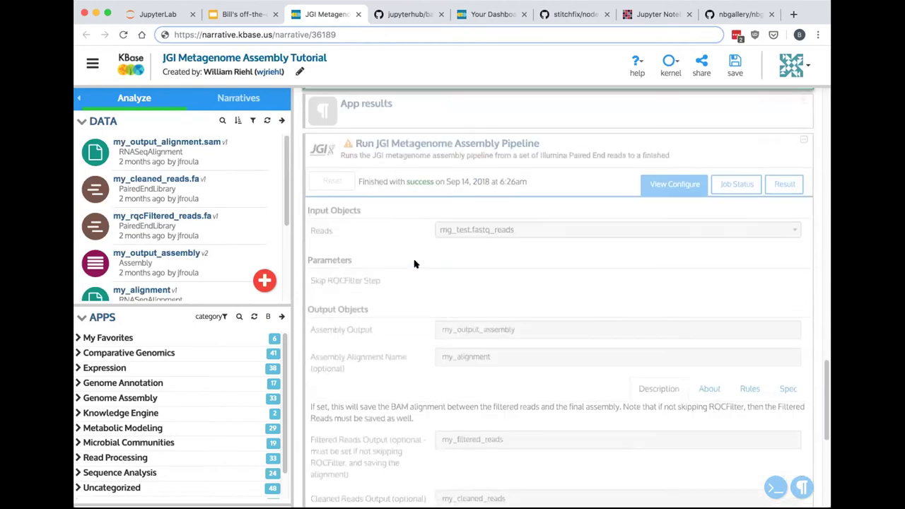
click(414, 265)
scroll(424, 283, down, 3)
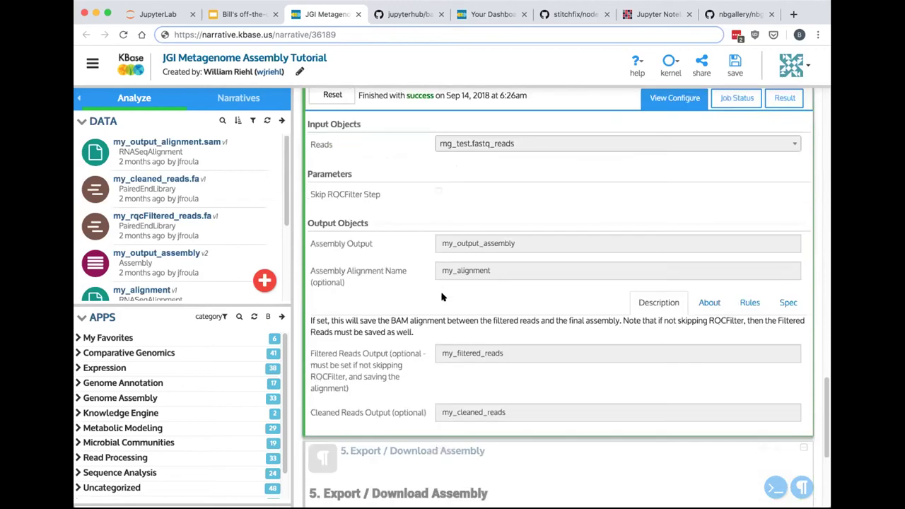
scroll(419, 263, up, 1)
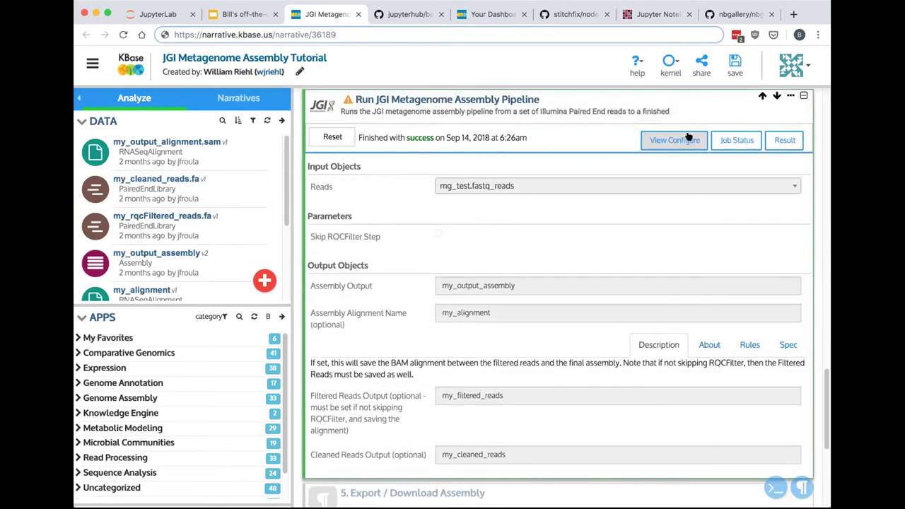
click(737, 140)
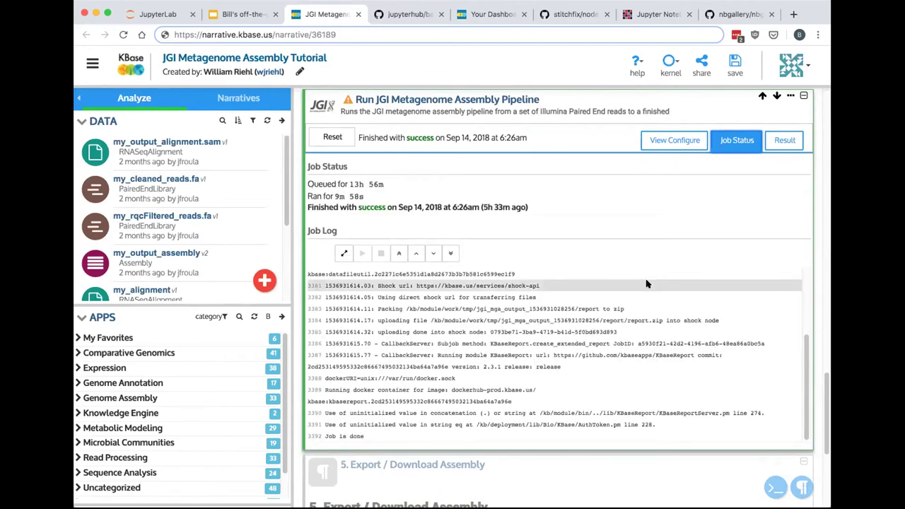
scroll(645, 284, up, 5)
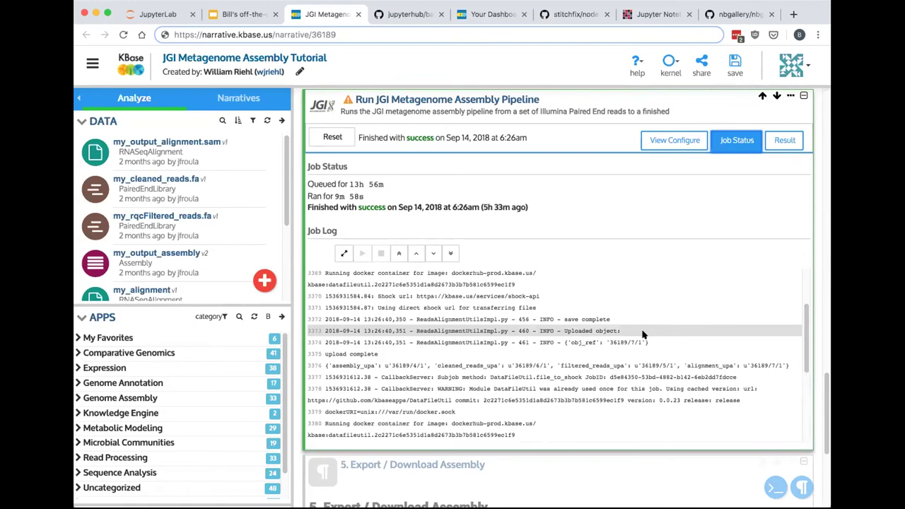
scroll(642, 333, up, 3)
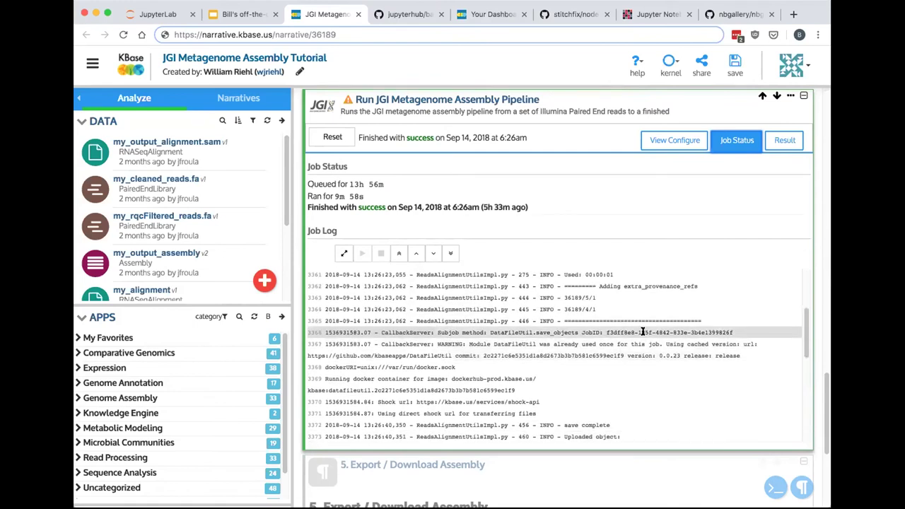
- Review the finished run's Result tab, covering the created objects and the scaffold-statistics report, then return to the talk slides
click(785, 141)
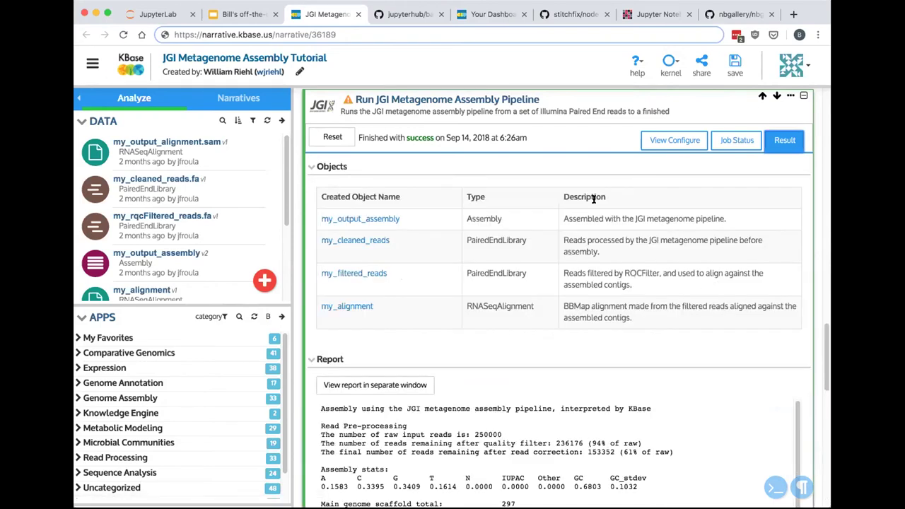
scroll(811, 321, down, 1)
scroll(810, 320, down, 3)
scroll(678, 337, down, 5)
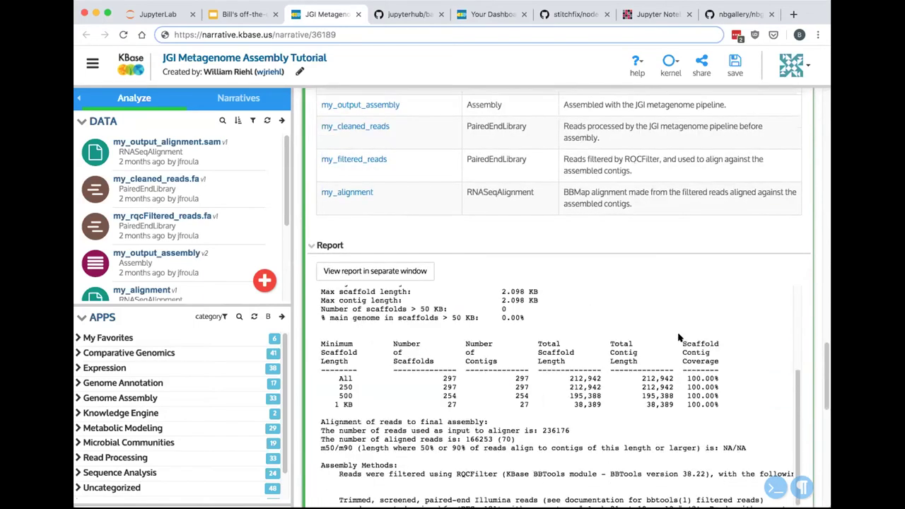
scroll(678, 337, down, 4)
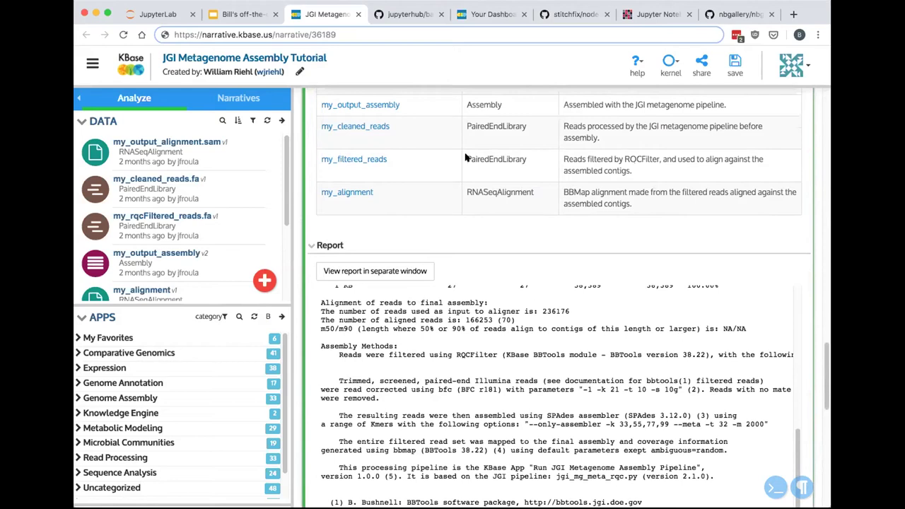
scroll(426, 164, up, 2)
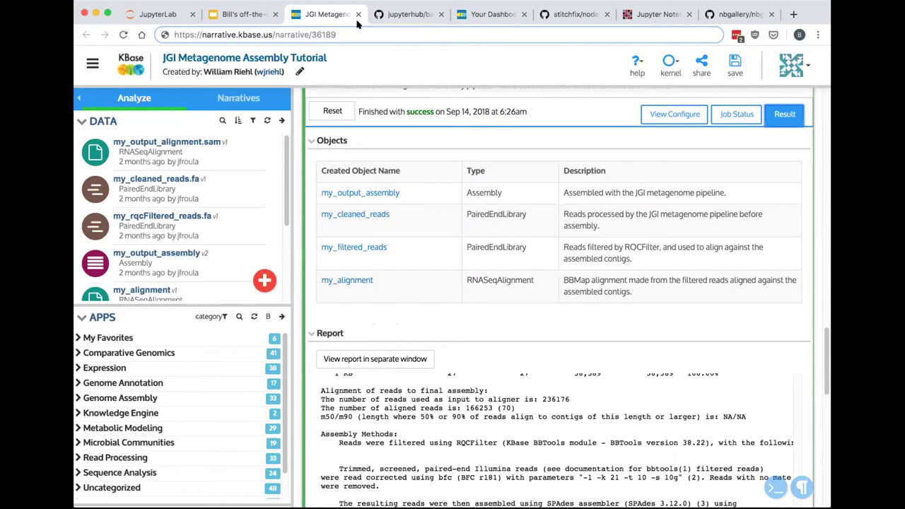
click(240, 14)
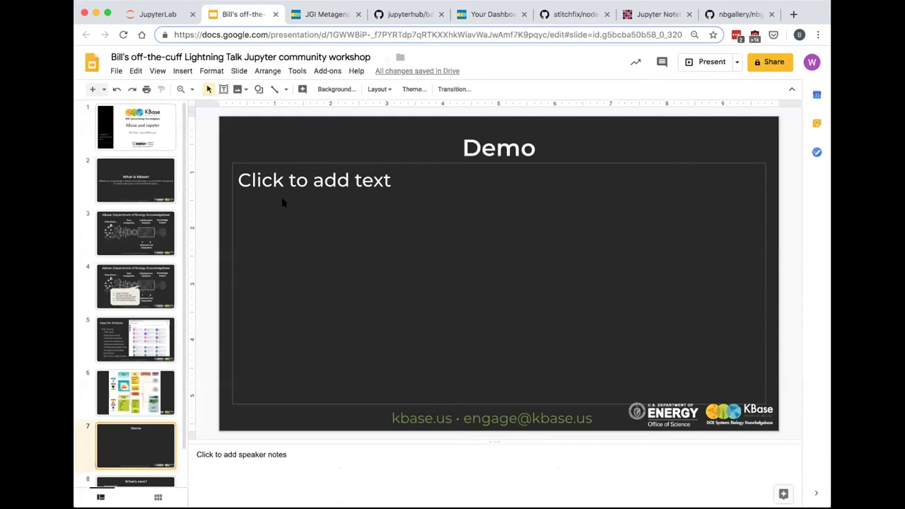
- Present slide 8, "What's next?", full screen in Google Slides
scroll(136, 341, down, 1)
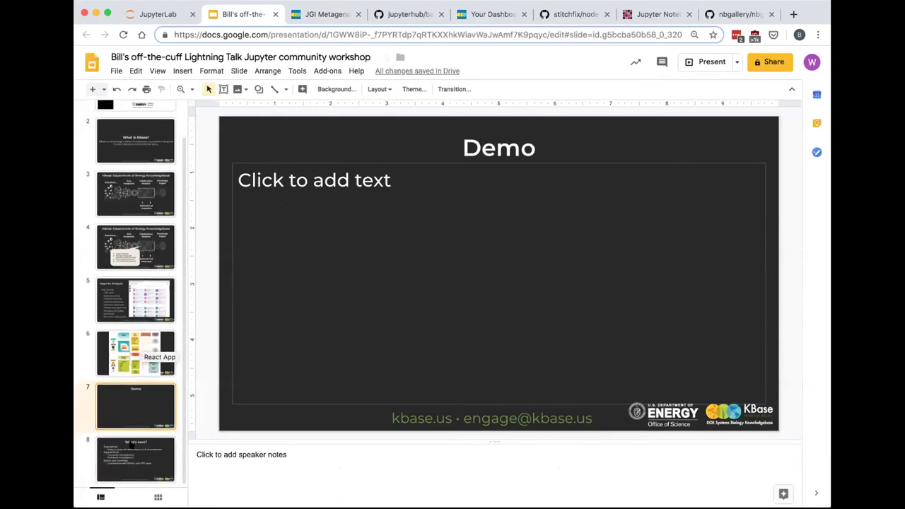
click(164, 439)
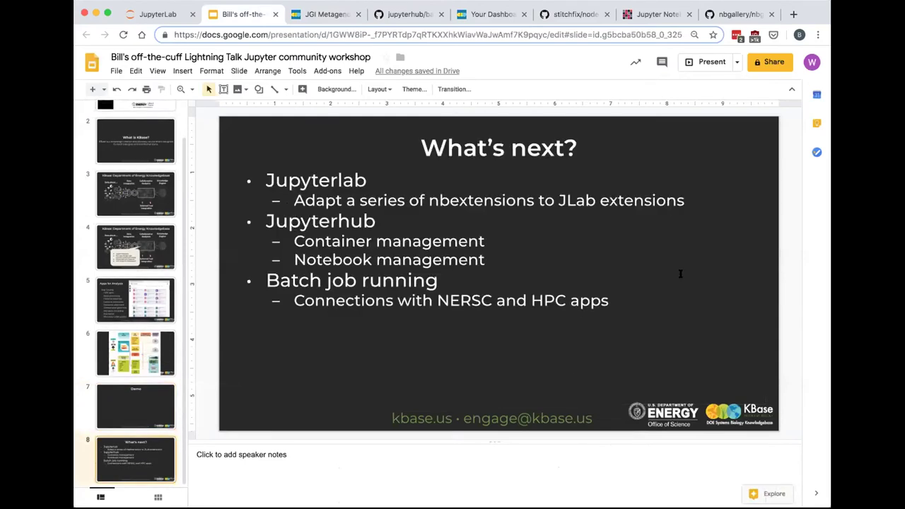
click(703, 62)
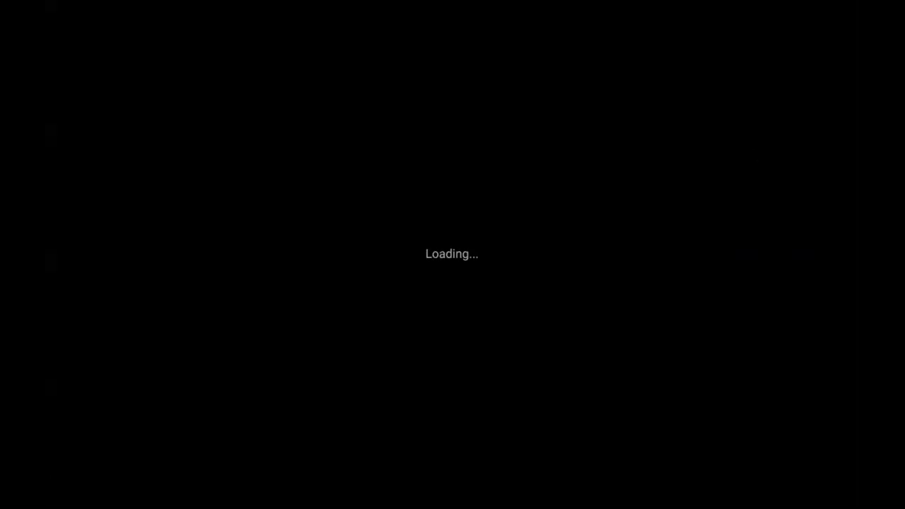